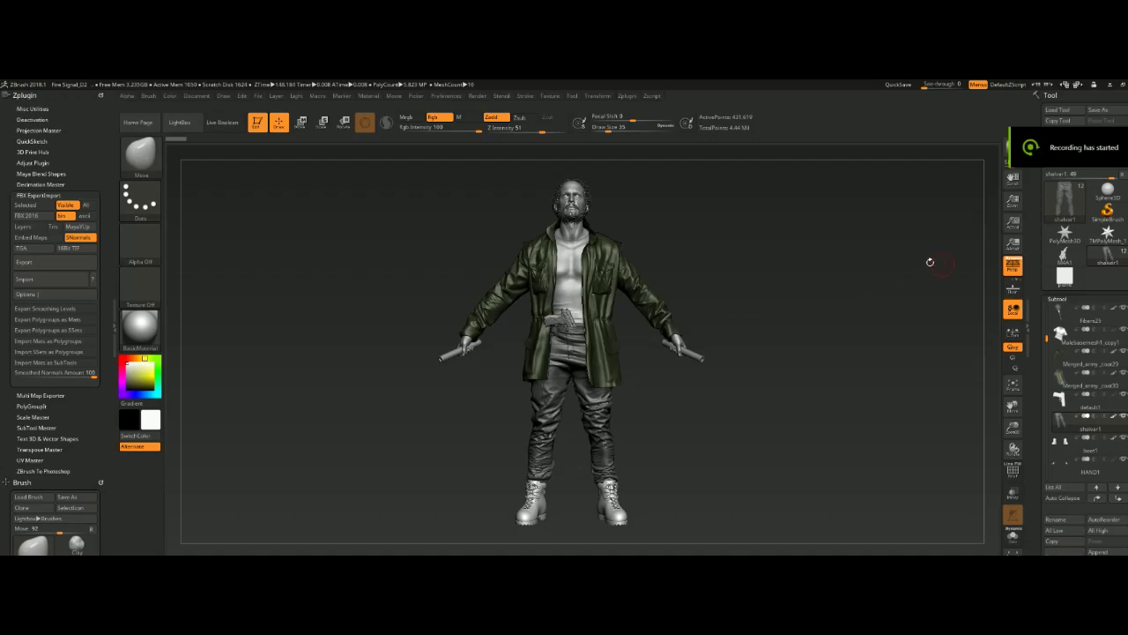
# - Orbit around the character and pants, briefly showing then hiding the plane1 backdrop
pyautogui.moveTo(793, 274)
pyautogui.mouseDown()
pyautogui.moveTo(740, 253)
pyautogui.moveTo(801, 320)
pyautogui.mouseUp()
pyautogui.moveTo(832, 269)
pyautogui.mouseDown()
pyautogui.moveTo(828, 319)
pyautogui.moveTo(809, 315)
pyautogui.moveTo(891, 323)
pyautogui.moveTo(761, 307)
pyautogui.moveTo(788, 307)
pyautogui.moveTo(743, 285)
pyautogui.moveTo(781, 388)
pyautogui.moveTo(786, 235)
pyautogui.moveTo(808, 259)
pyautogui.mouseUp()
pyautogui.moveTo(809, 309)
pyautogui.mouseDown()
pyautogui.moveTo(751, 360)
pyautogui.moveTo(794, 330)
pyautogui.moveTo(753, 279)
pyautogui.moveTo(787, 327)
pyautogui.moveTo(758, 312)
pyautogui.moveTo(944, 308)
pyautogui.mouseUp()
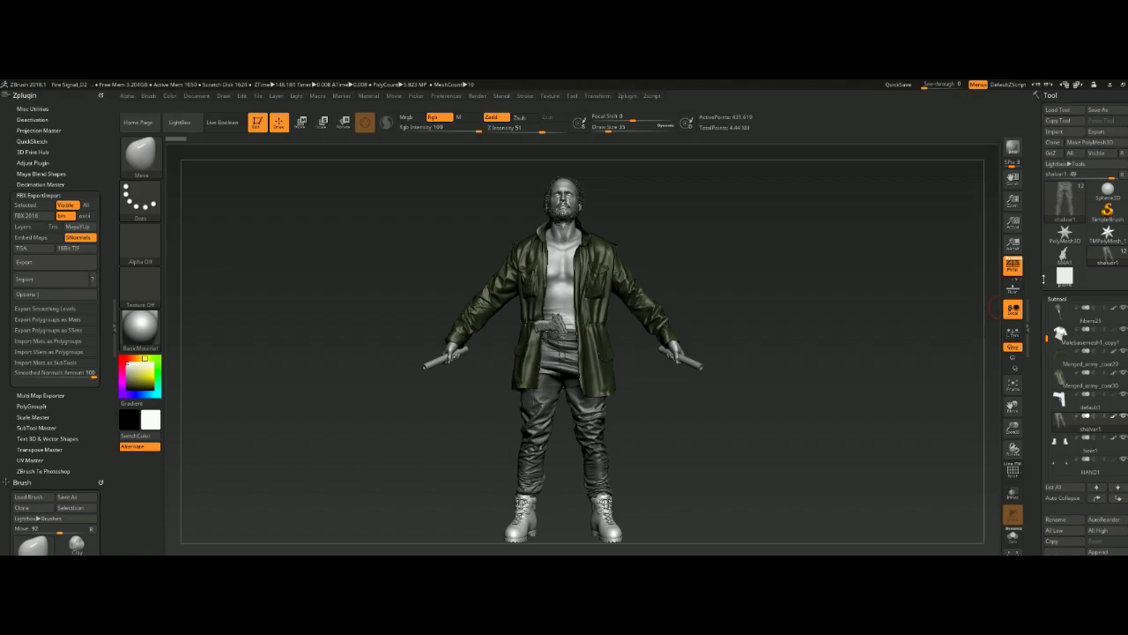
pyautogui.scroll(2, 1071, 328)
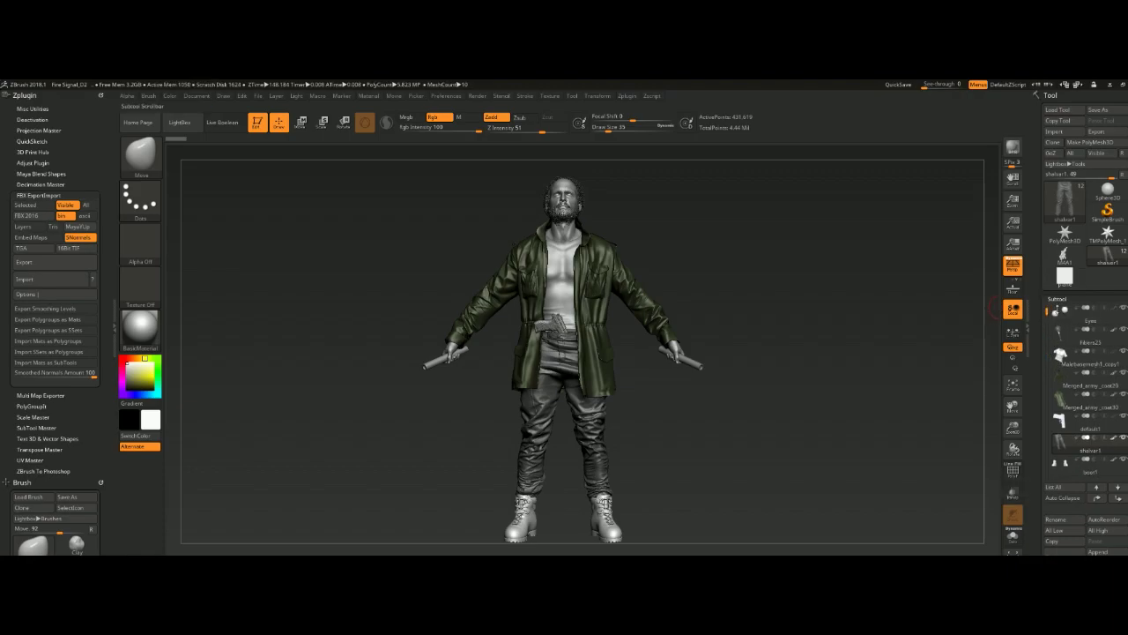
pyautogui.moveTo(1089, 320)
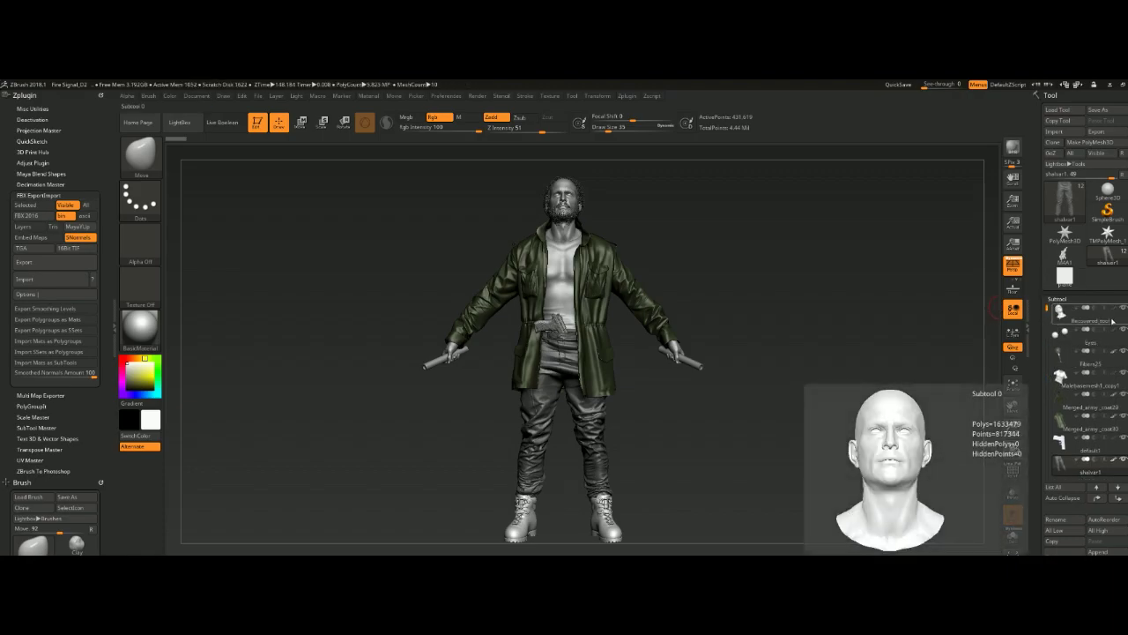
pyautogui.scroll(-1, 1047, 322)
pyautogui.moveTo(1047, 323); pyautogui.dragTo(1045, 375)
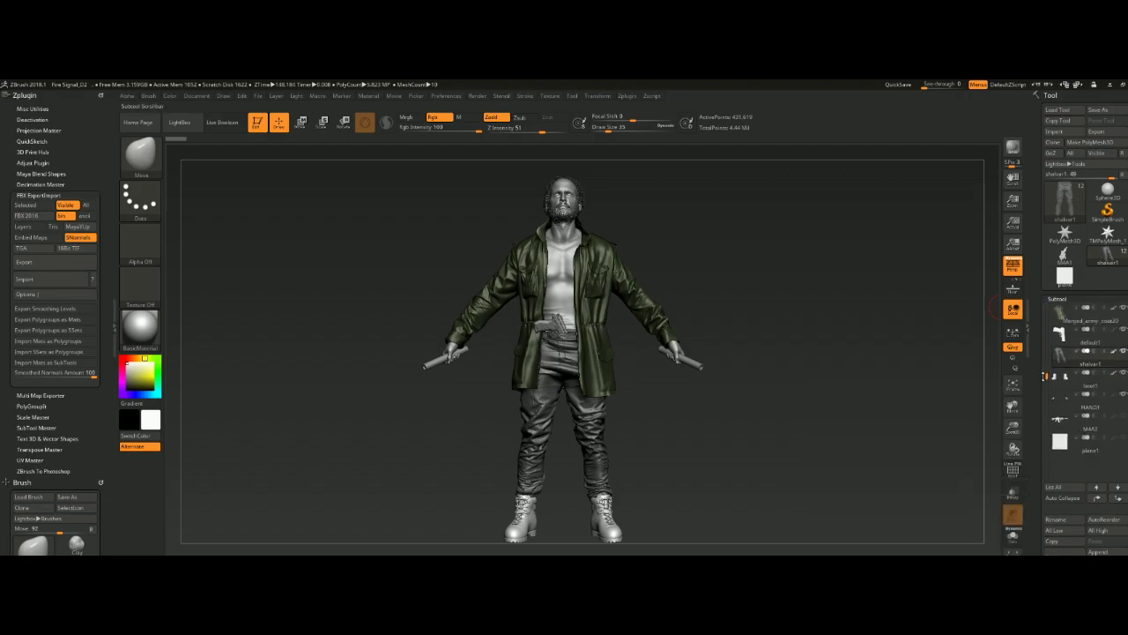
pyautogui.click(1123, 438)
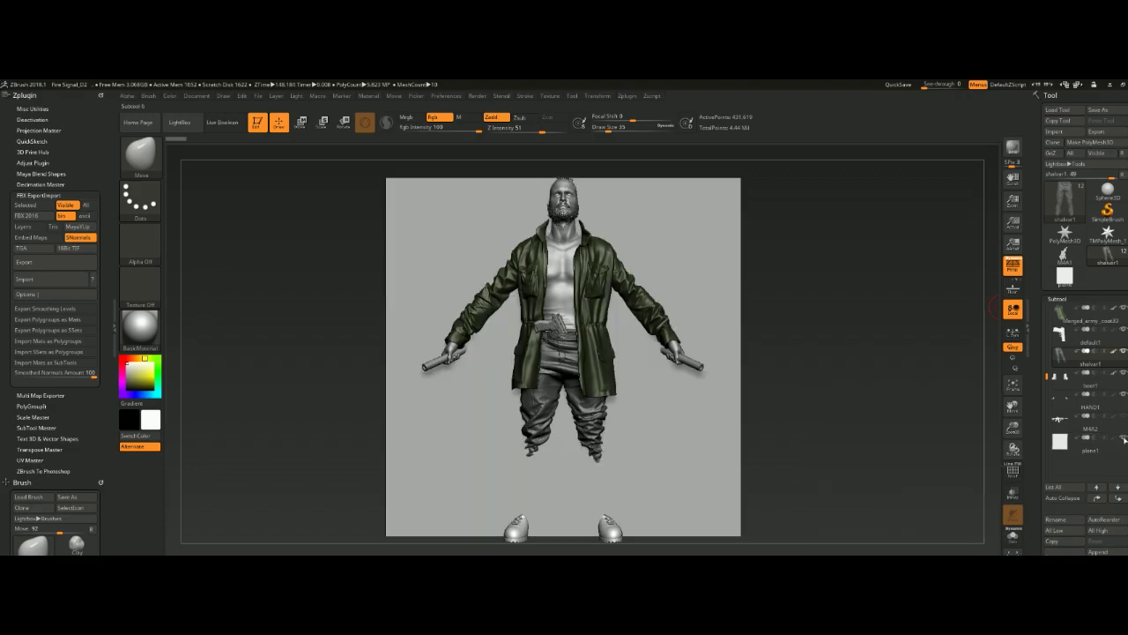
pyautogui.click(1123, 438)
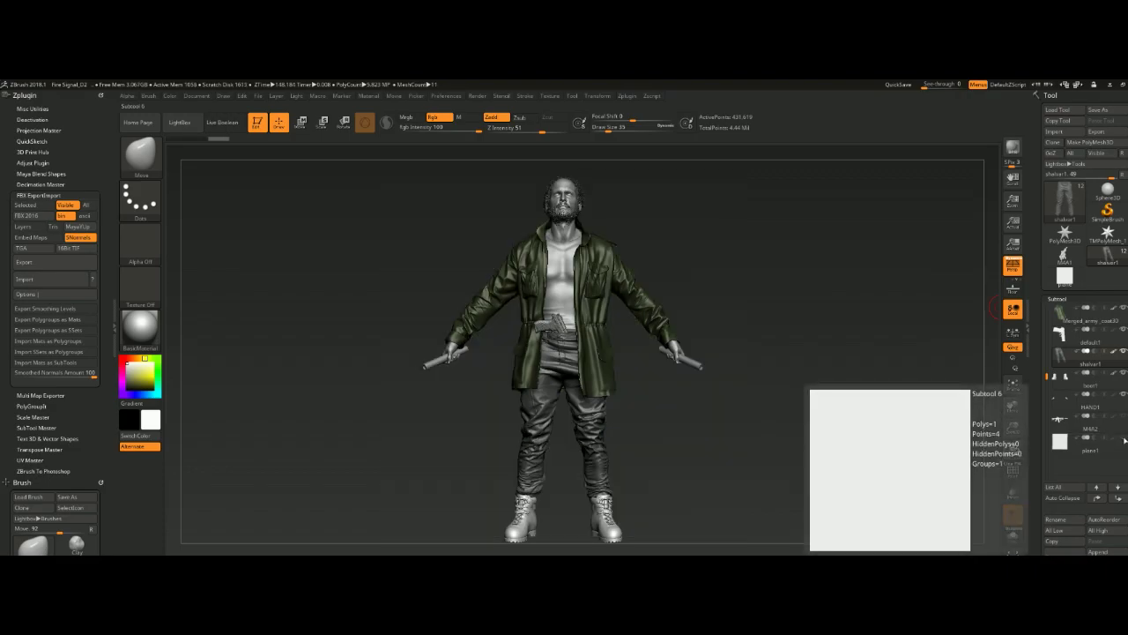
pyautogui.moveTo(781, 329)
pyautogui.mouseDown()
pyautogui.moveTo(814, 336)
pyautogui.moveTo(784, 342)
pyautogui.moveTo(789, 307)
pyautogui.moveTo(777, 330)
pyautogui.moveTo(789, 331)
pyautogui.mouseUp()
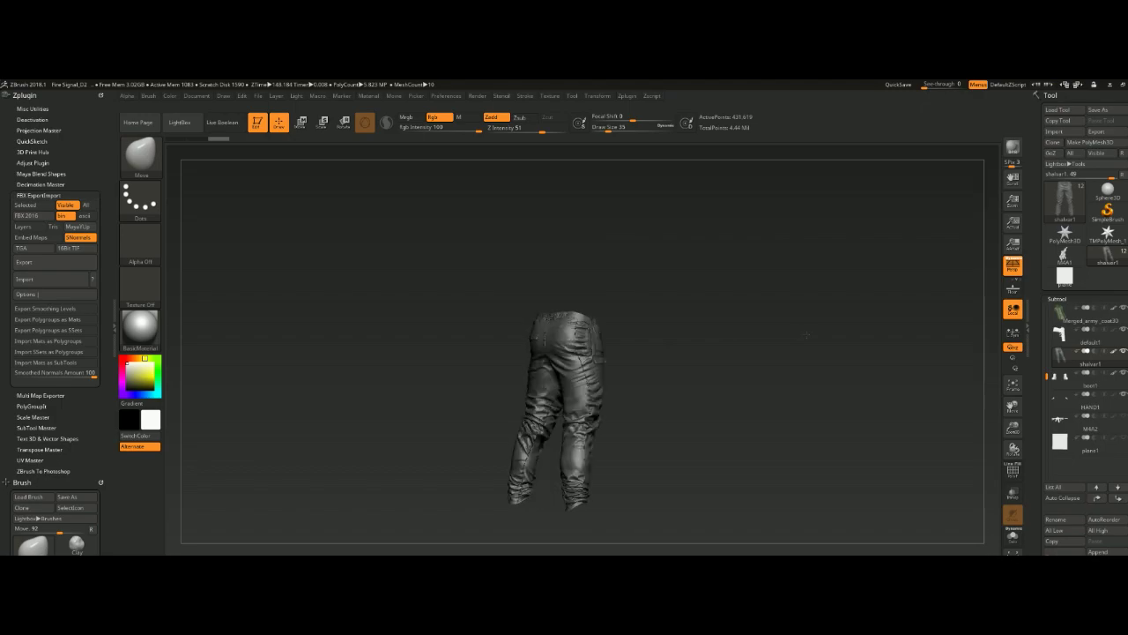
pyautogui.moveTo(758, 321)
pyautogui.mouseDown()
pyautogui.moveTo(788, 324)
pyautogui.moveTo(788, 276)
pyautogui.moveTo(771, 280)
pyautogui.moveTo(801, 275)
pyautogui.moveTo(790, 260)
pyautogui.mouseUp()
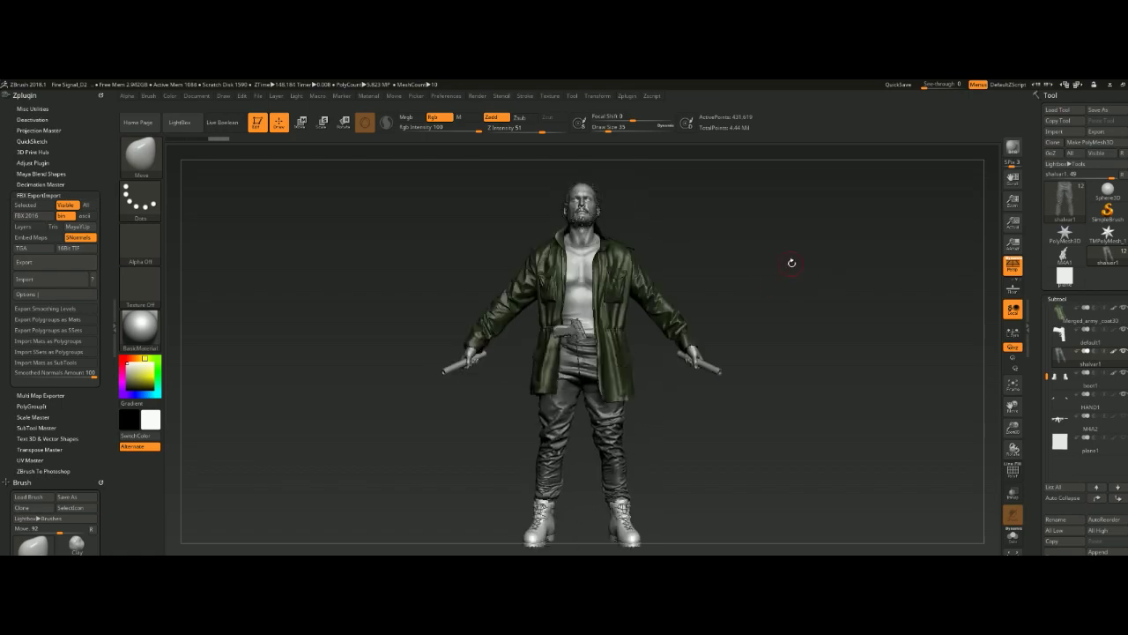
# - With the floor grid shown, inspect Merged_army_coat29 from three-quarter and front views, then hide the floor
pyautogui.click(1013, 286)
pyautogui.moveTo(818, 318); pyautogui.dragTo(799, 317)
pyautogui.keyDown('alt'); pyautogui.click(683, 307); pyautogui.keyUp('alt')
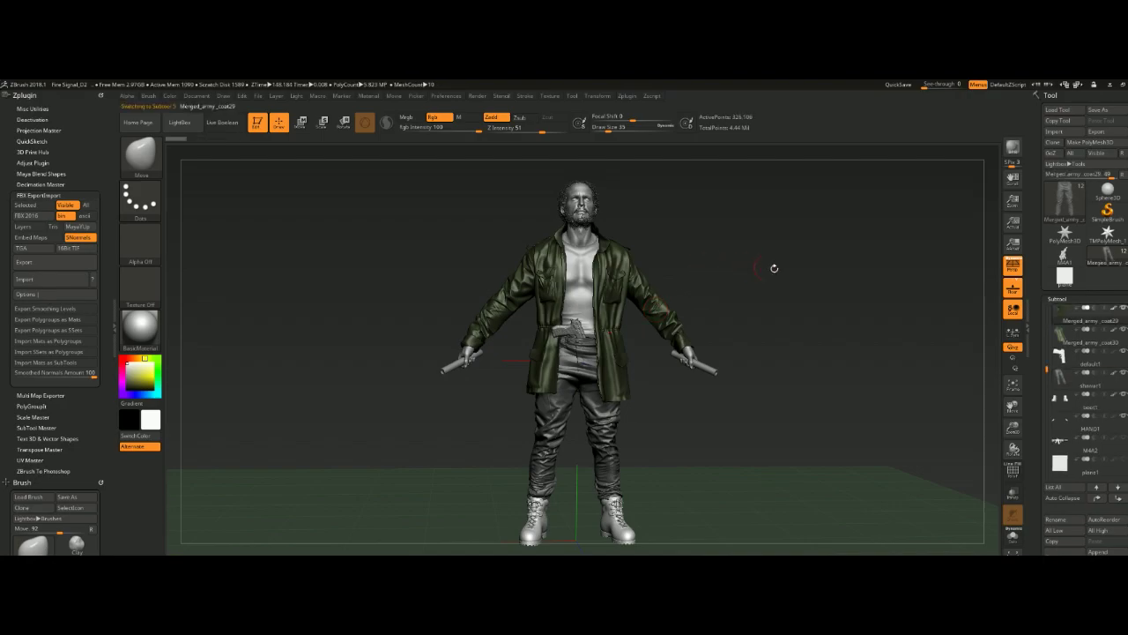
pyautogui.moveTo(766, 293); pyautogui.dragTo(795, 293)
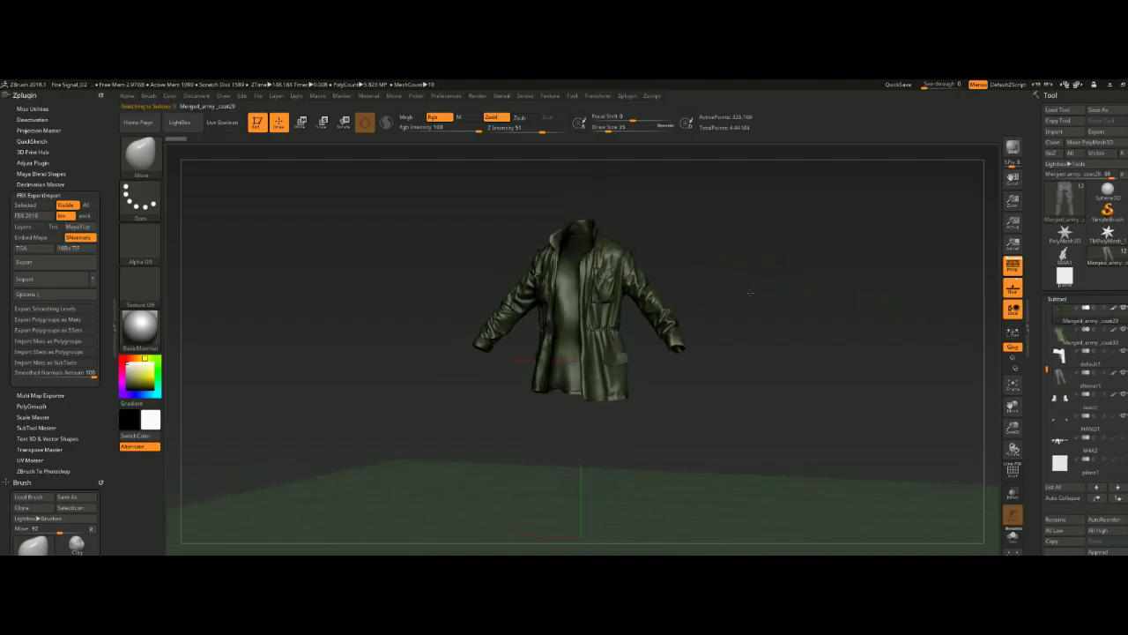
pyautogui.moveTo(795, 292); pyautogui.dragTo(771, 290)
pyautogui.click(1013, 286)
pyautogui.moveTo(926, 295); pyautogui.dragTo(680, 295)
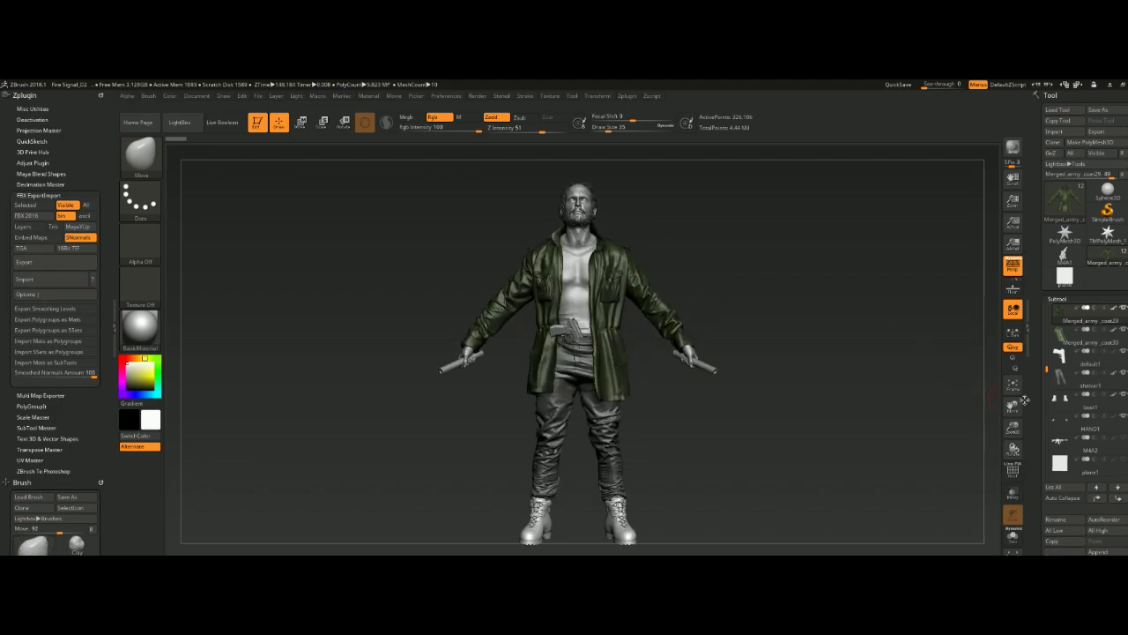
# - Make boot1 the active subtool, frame the boots close up, then reframe the whole character
pyautogui.click(1104, 406)
pyautogui.moveTo(808, 474)
pyautogui.mouseDown()
pyautogui.moveTo(762, 296)
pyautogui.moveTo(799, 348)
pyautogui.moveTo(670, 352)
pyautogui.moveTo(453, 446)
pyautogui.moveTo(476, 445)
pyautogui.moveTo(675, 330)
pyautogui.moveTo(851, 342)
pyautogui.mouseUp()
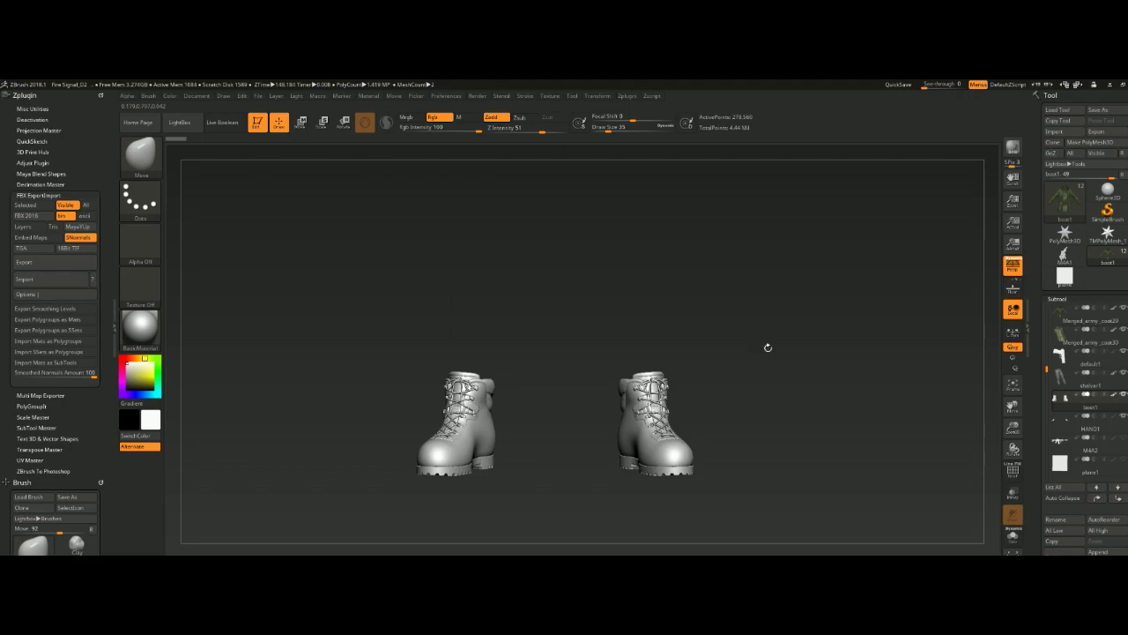
pyautogui.press('f')
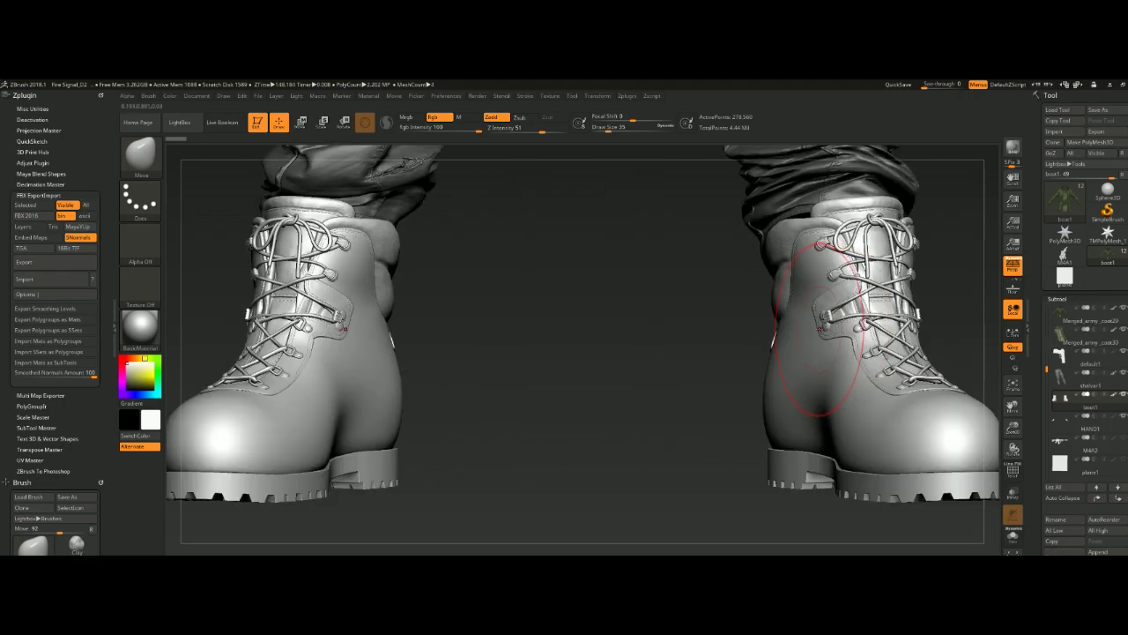
pyautogui.press('f')
pyautogui.moveTo(834, 315)
pyautogui.mouseDown()
pyautogui.moveTo(813, 319)
pyautogui.moveTo(851, 320)
pyautogui.mouseUp()
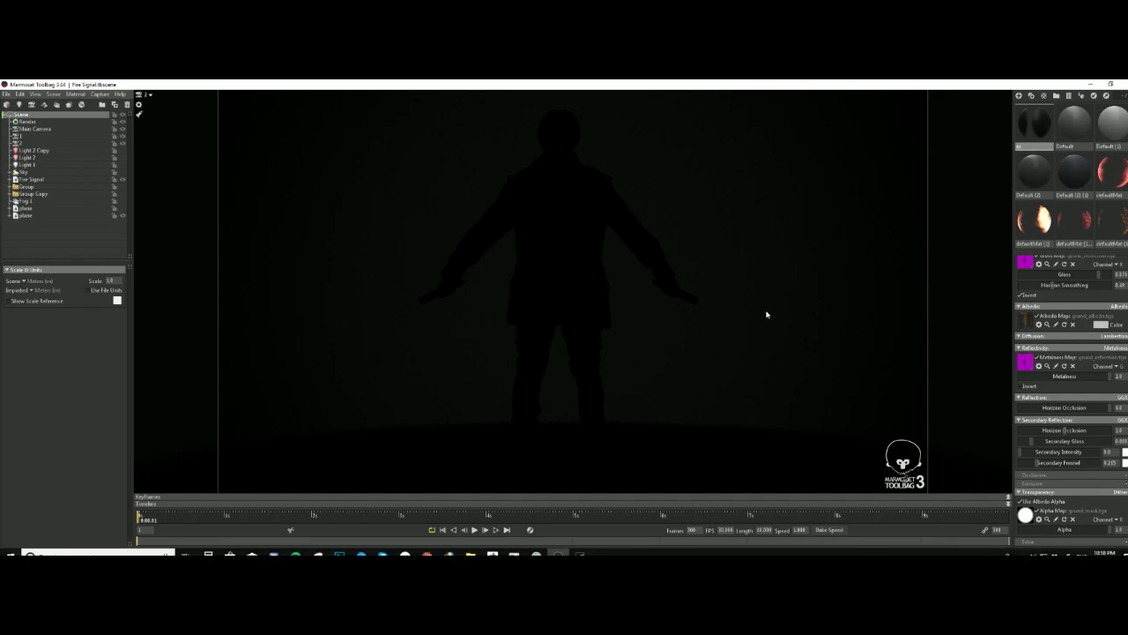
# - Collapse the timeline and open the Default, Default (1) and defaultMat (1) material settings
pyautogui.click(1009, 505)
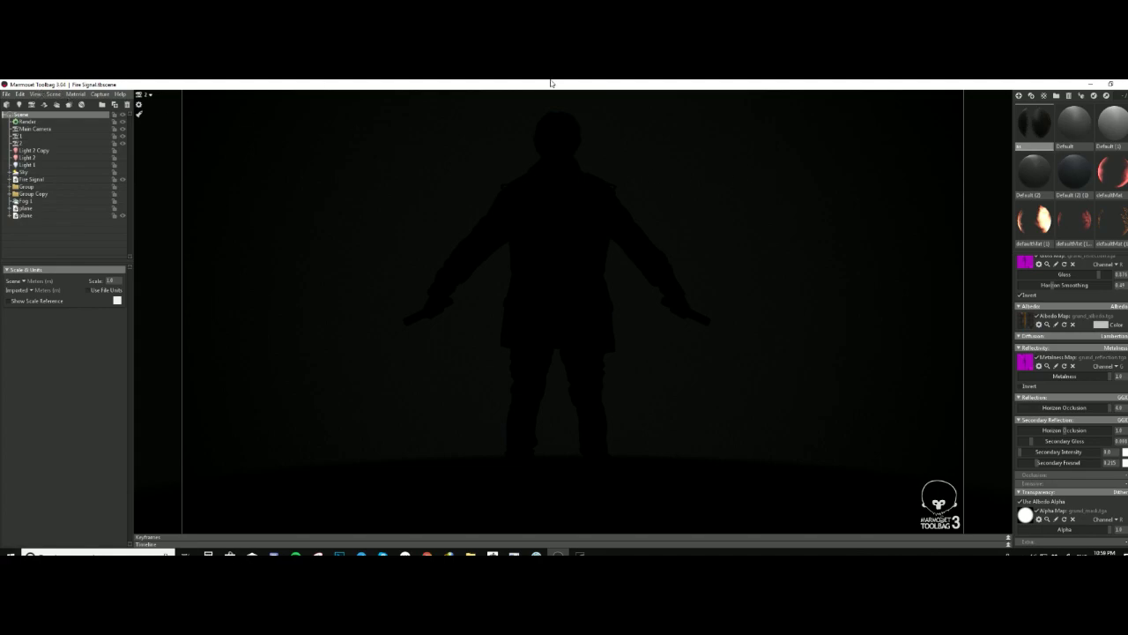
pyautogui.click(1079, 119)
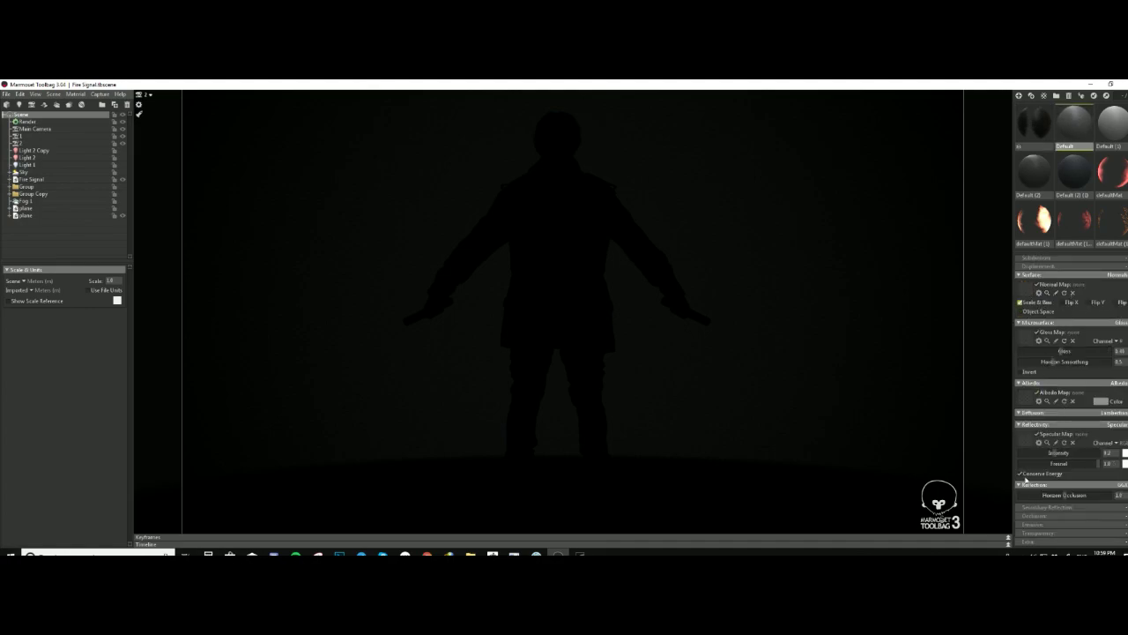
pyautogui.click(1112, 121)
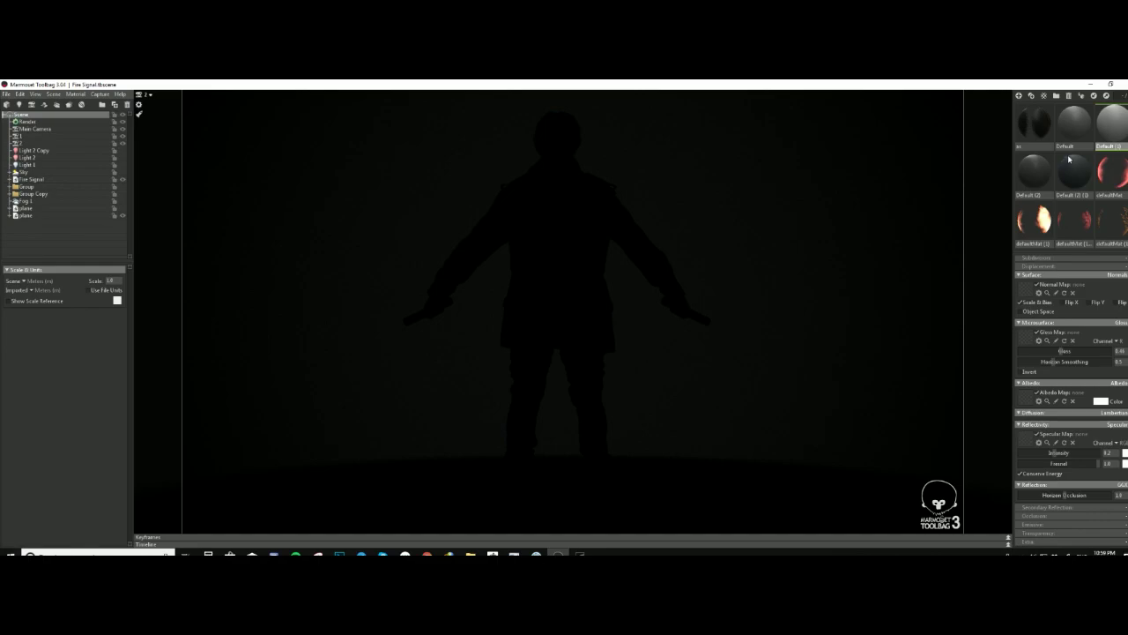
pyautogui.click(1045, 219)
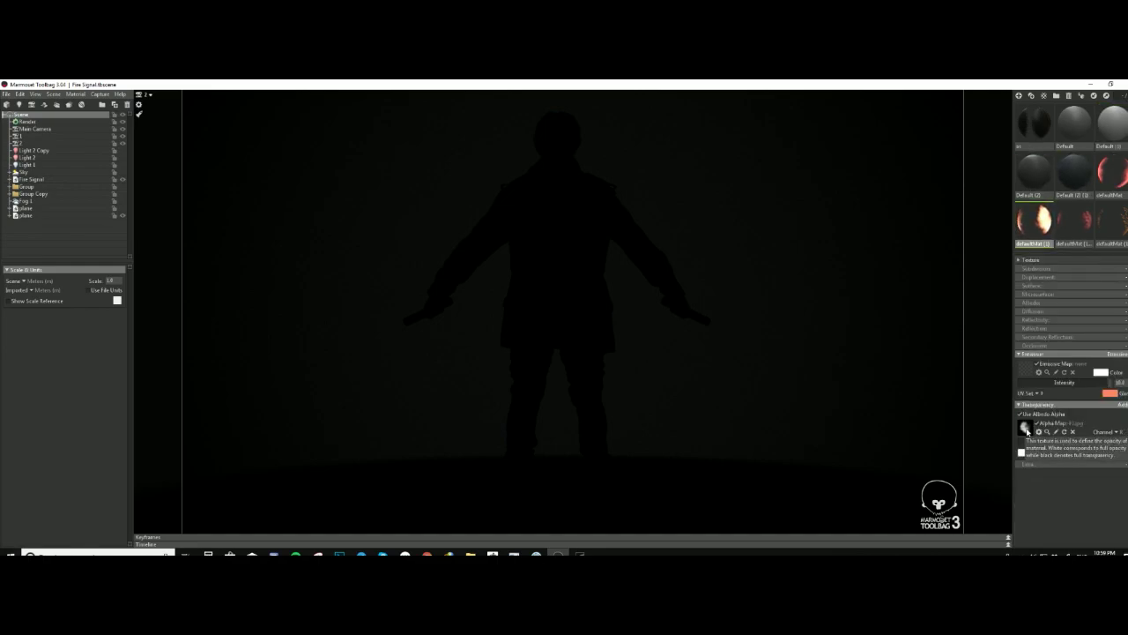
# - Preview the alpha maps of the smoke materials: smoke, round smoke, wispy smoke and spark particles
pyautogui.click(1047, 432)
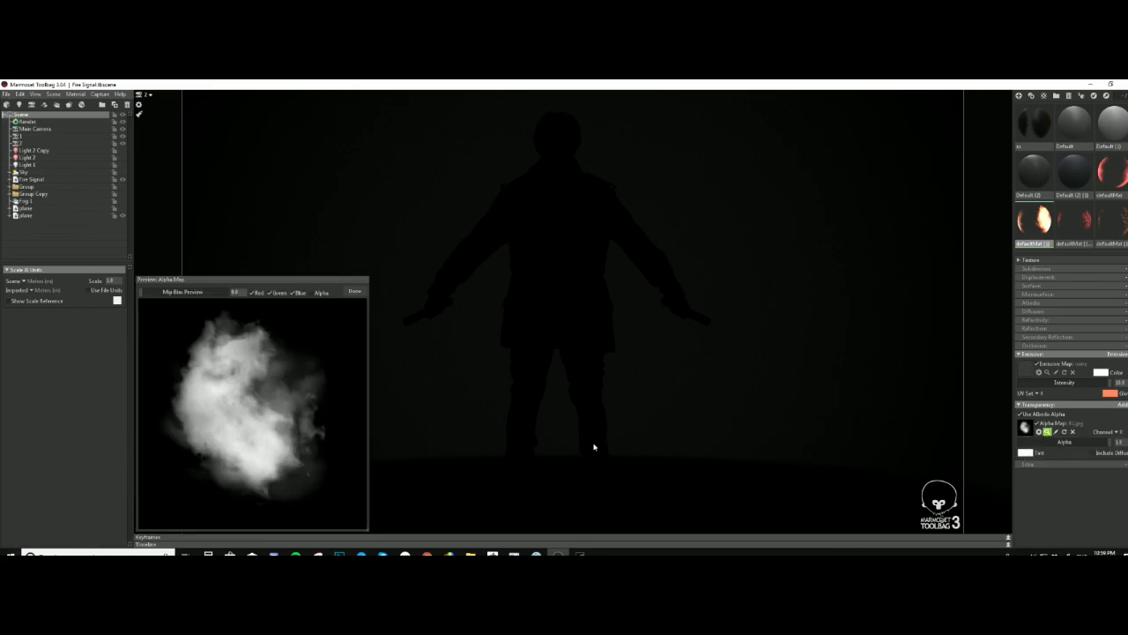
pyautogui.click(1074, 218)
pyautogui.click(1047, 432)
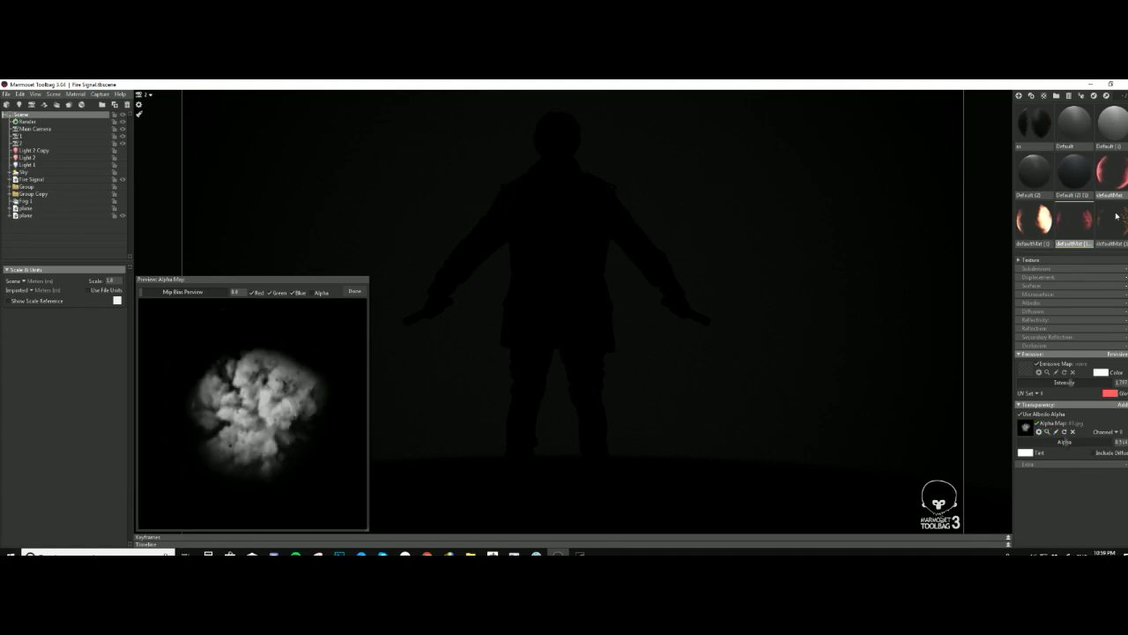
pyautogui.click(1111, 181)
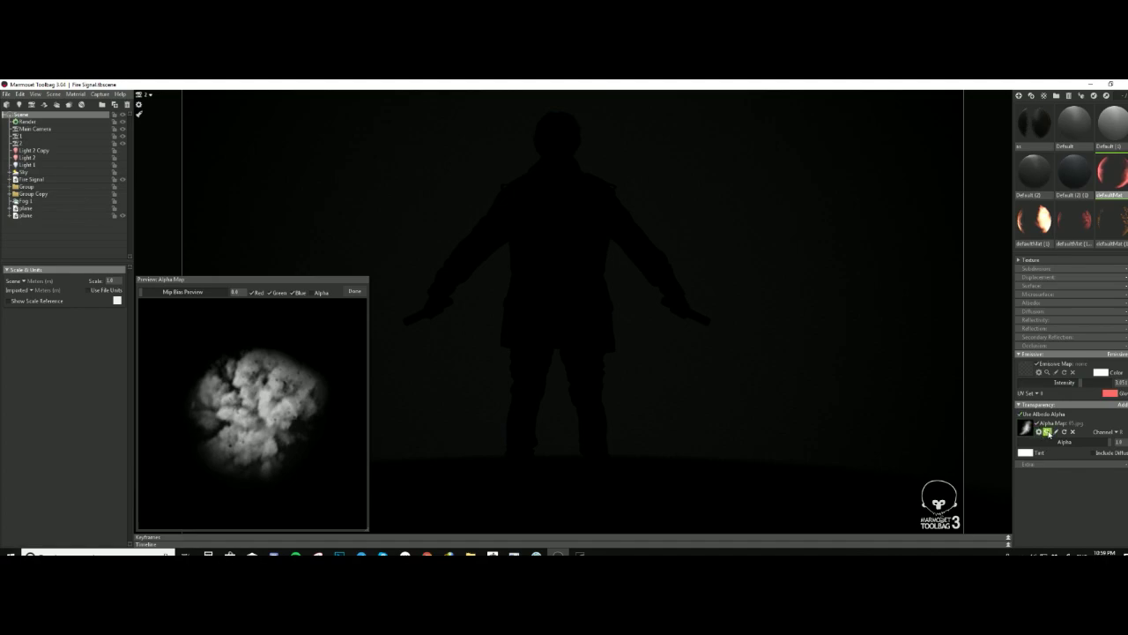
pyautogui.click(1047, 431)
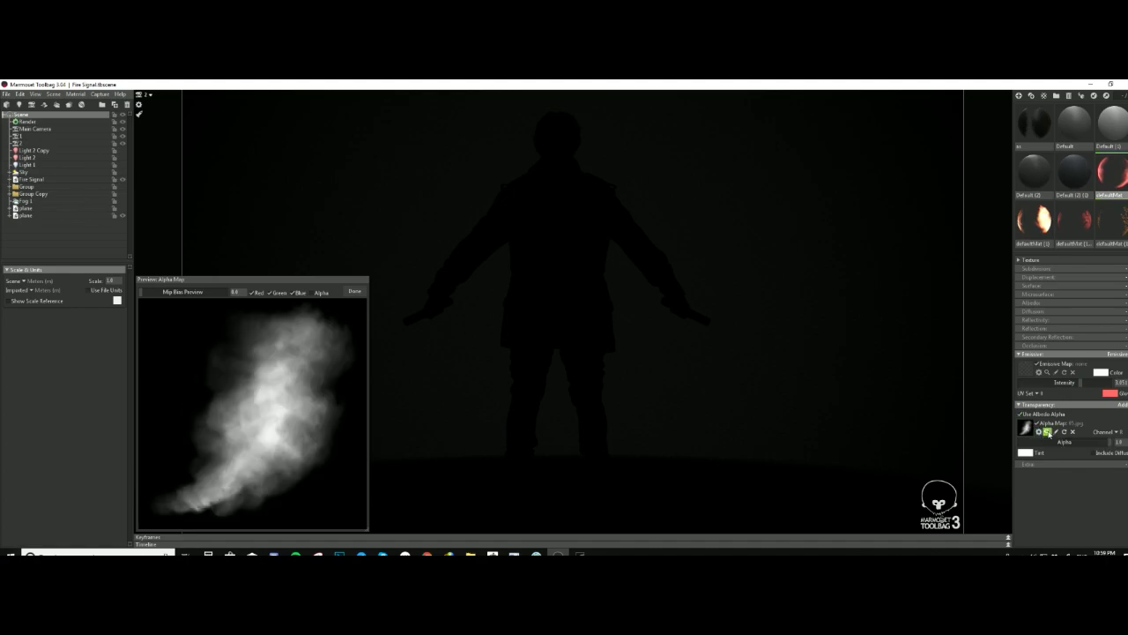
pyautogui.click(1116, 218)
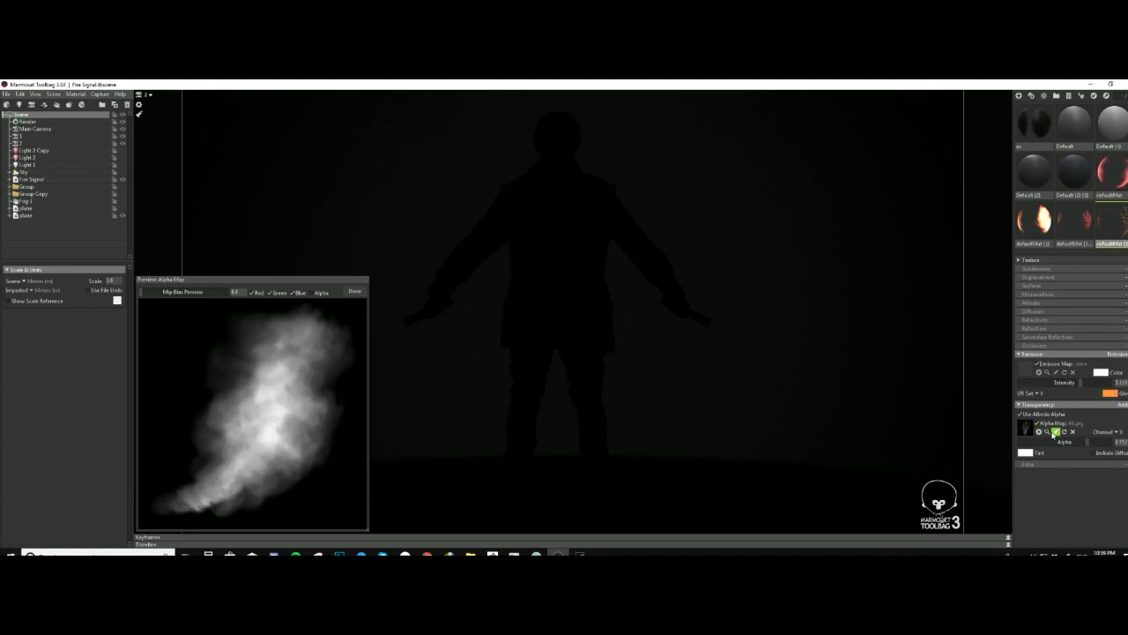
pyautogui.click(1047, 432)
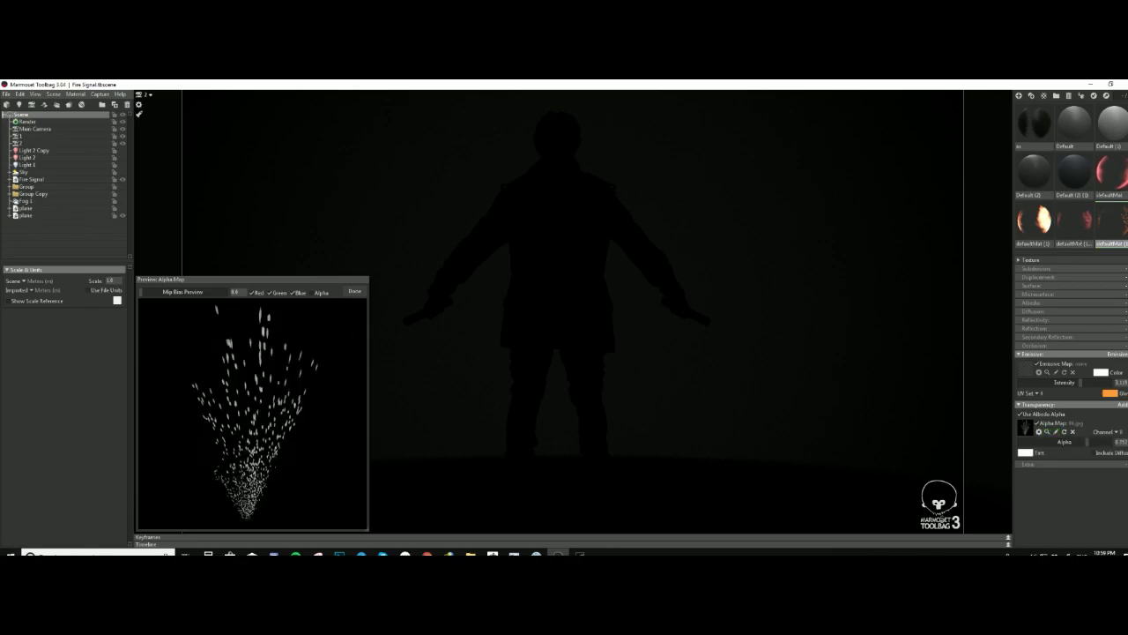
# - Pick the next flare material further down the library and preview its smoke-cloud alpha map
pyautogui.scroll(-2, 1102, 169)
pyautogui.scroll(-1, 1071, 176)
pyautogui.click(1027, 177)
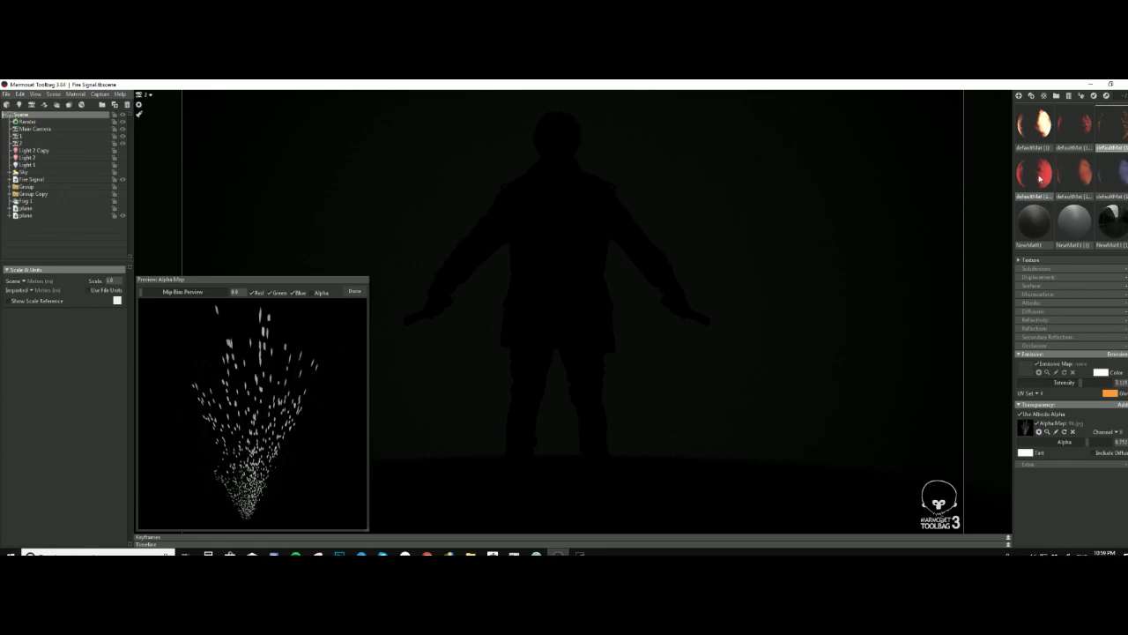
pyautogui.click(1047, 433)
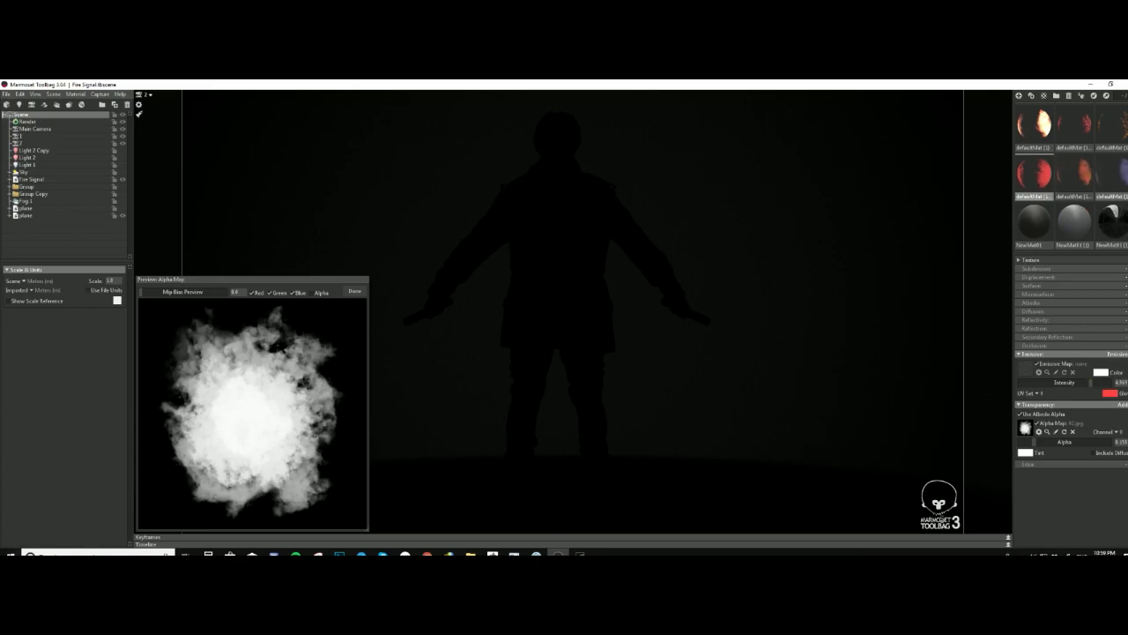
pyautogui.scroll(-1, 1112, 185)
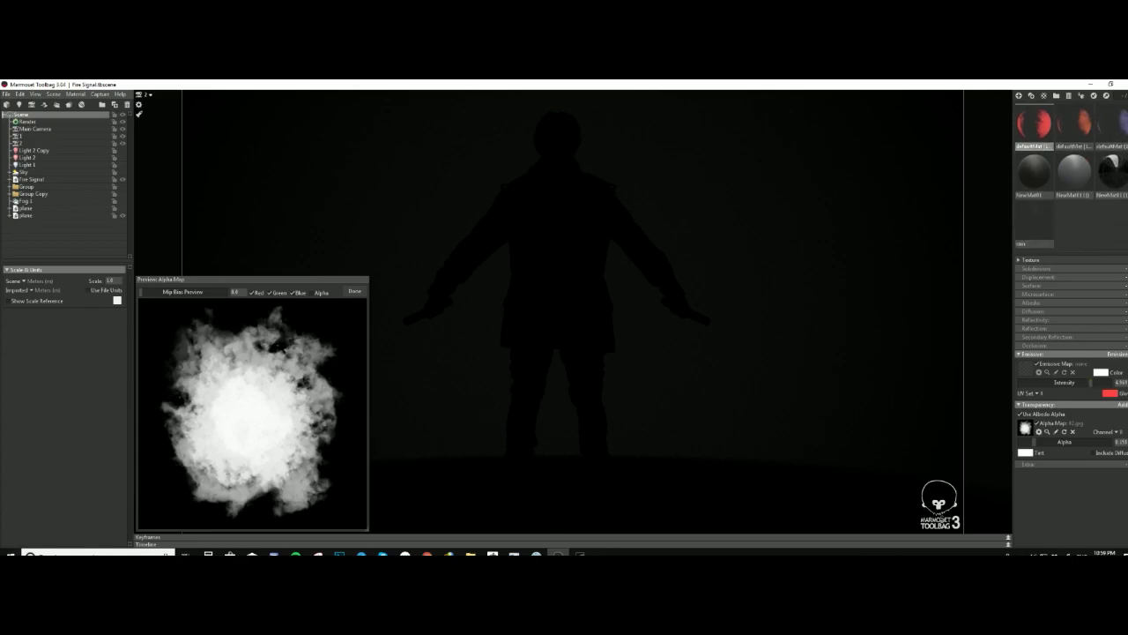
pyautogui.scroll(2, 1071, 177)
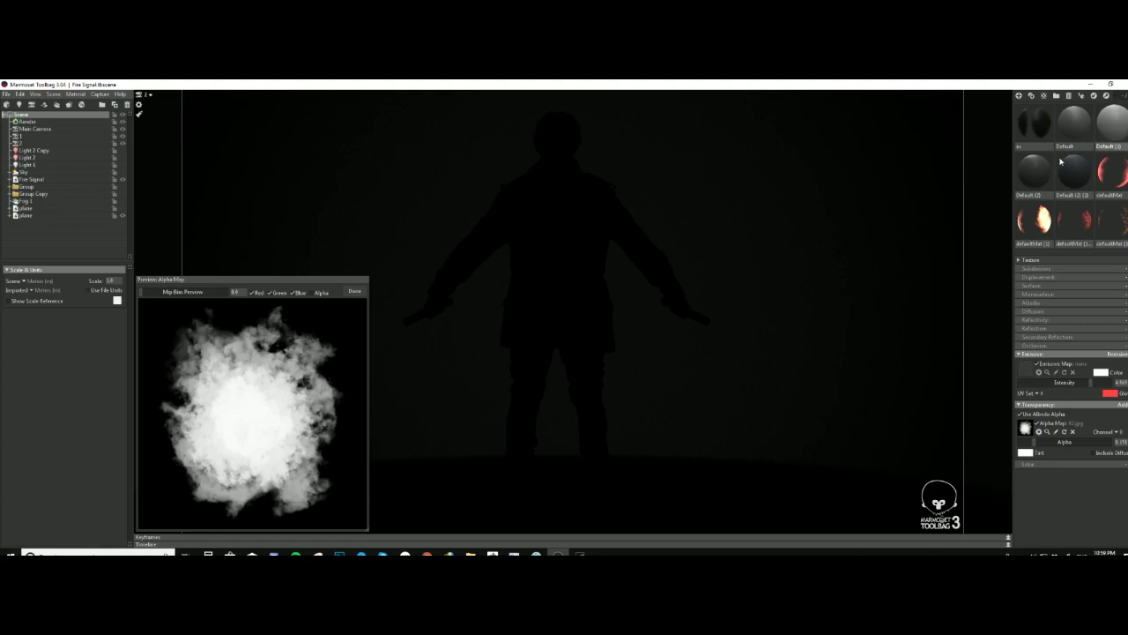
pyautogui.scroll(-1, 1071, 176)
pyautogui.scroll(-1, 1071, 176)
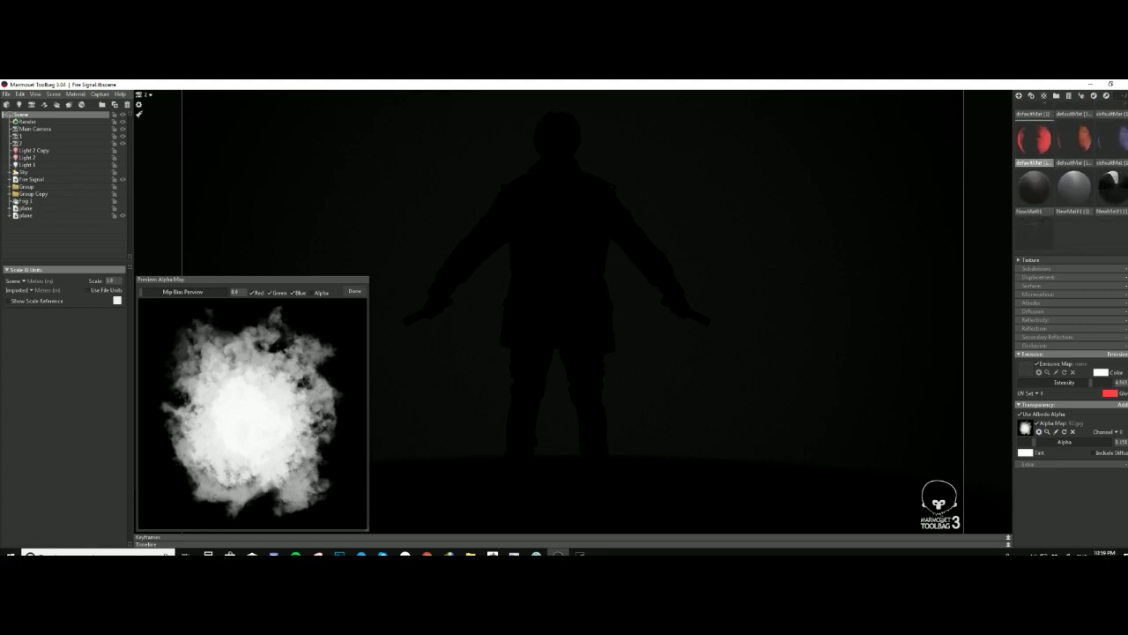
pyautogui.click(352, 292)
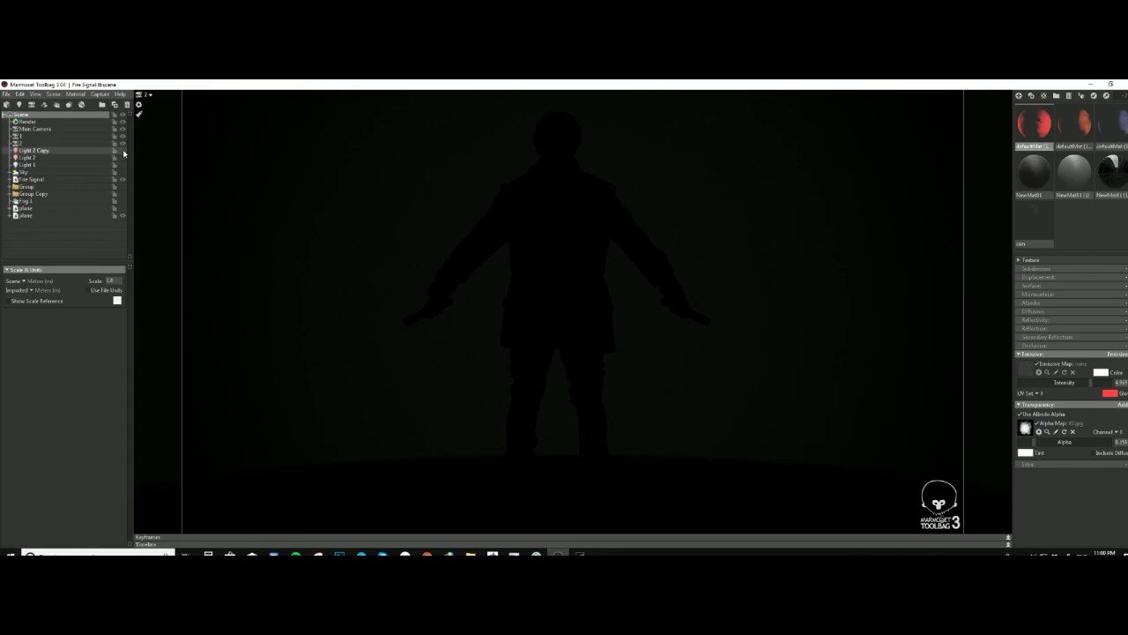
# - Make Light 2 Copy visible to light the right-hand flare red
pyautogui.click(123, 150)
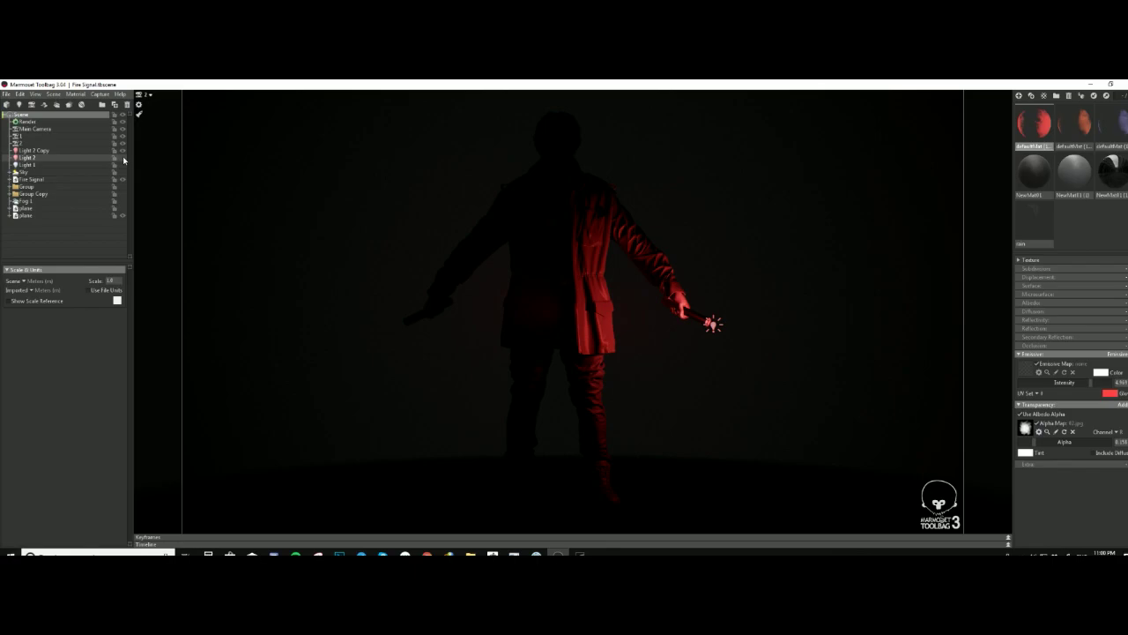
# - Make Light 2 visible for the left-hand flare, review both lights' settings, then select Scene
pyautogui.click(122, 158)
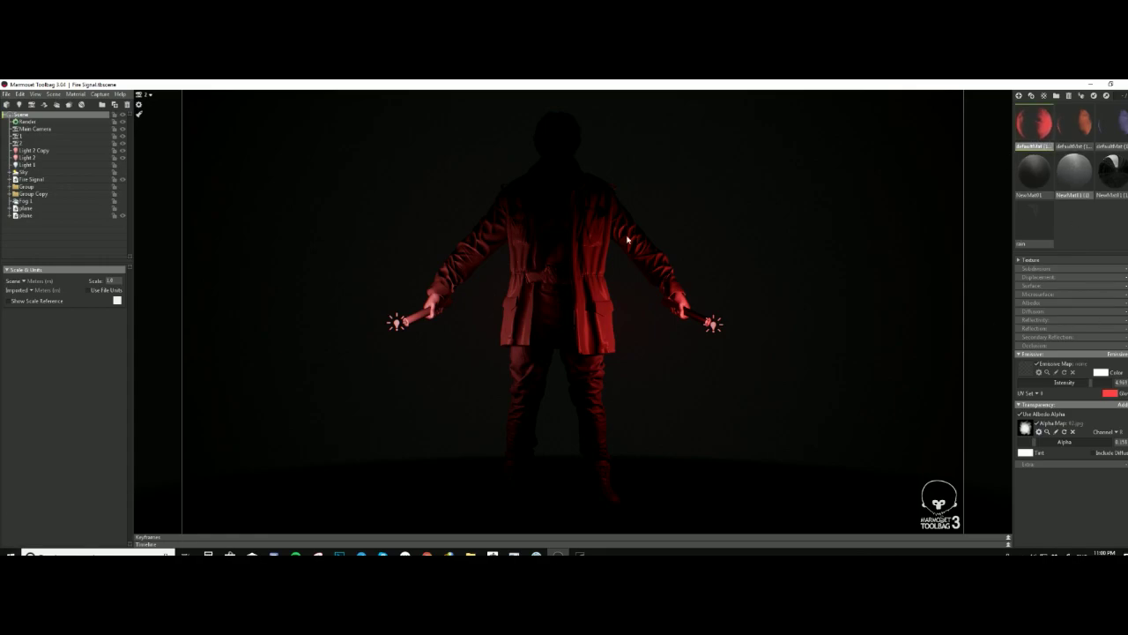
pyautogui.click(53, 149)
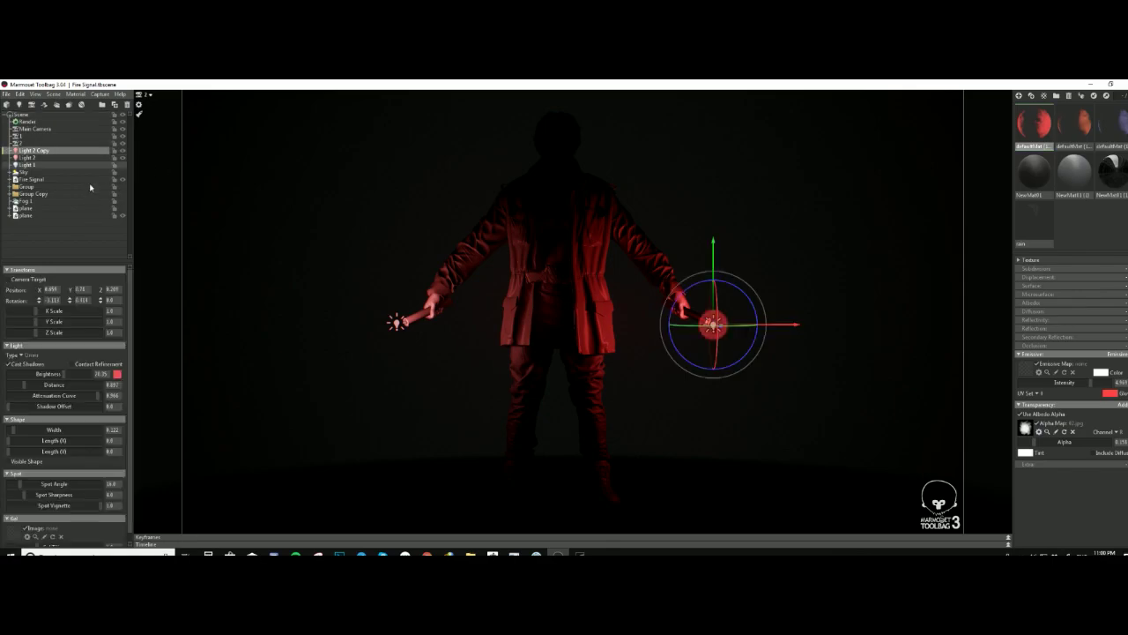
pyautogui.click(33, 158)
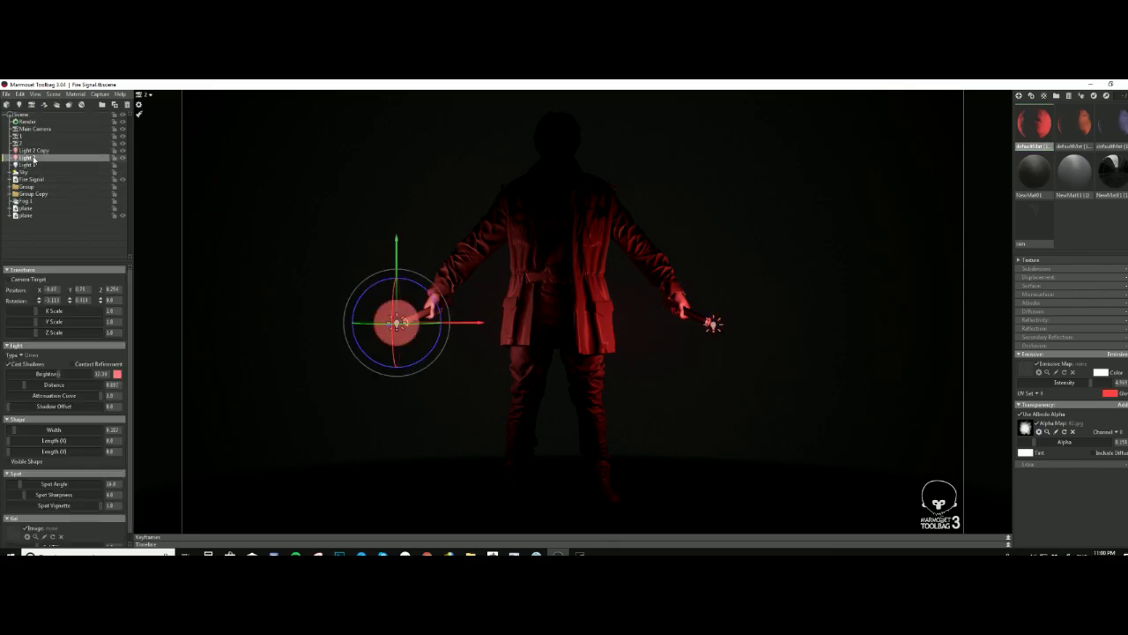
pyautogui.click(19, 115)
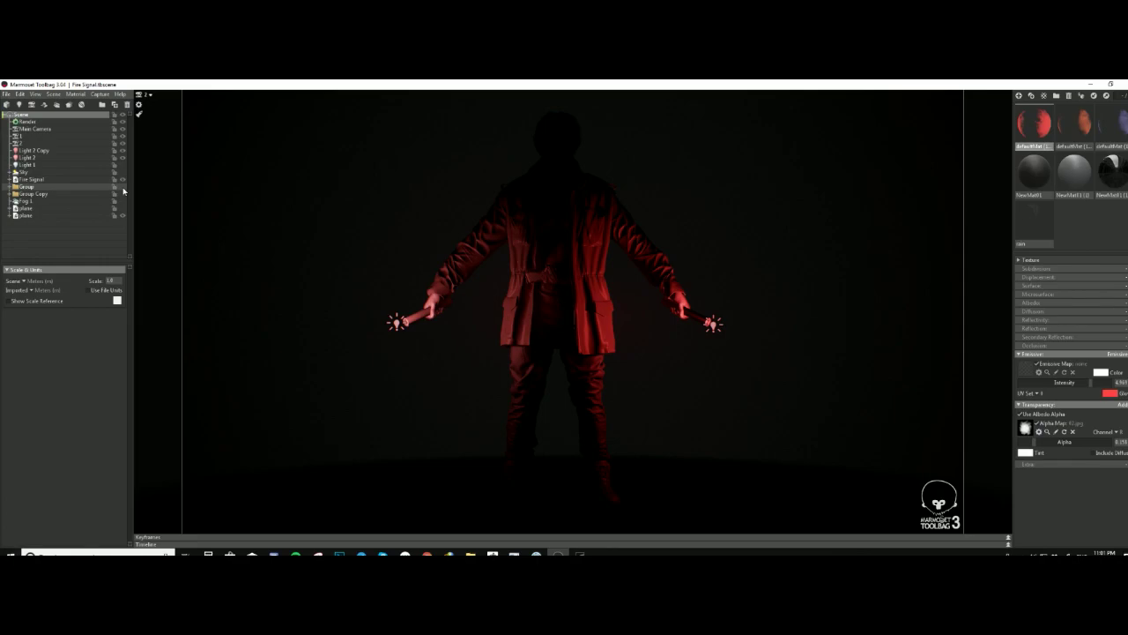
# - Make Group and Group Copy visible so fire and smoke appear at both hands
pyautogui.click(123, 189)
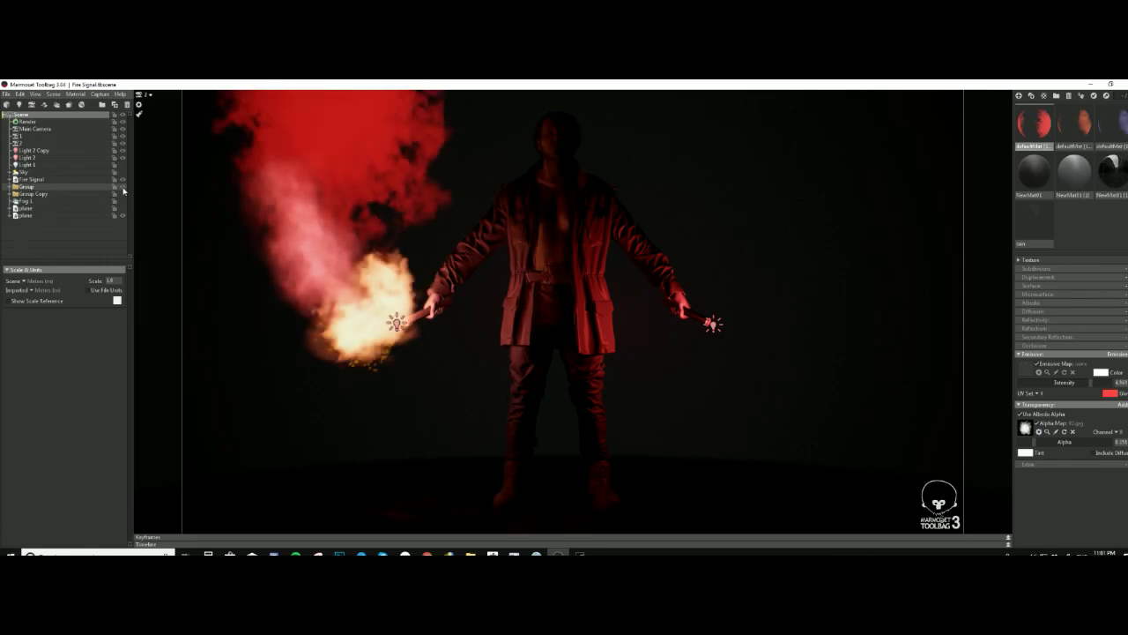
pyautogui.click(123, 196)
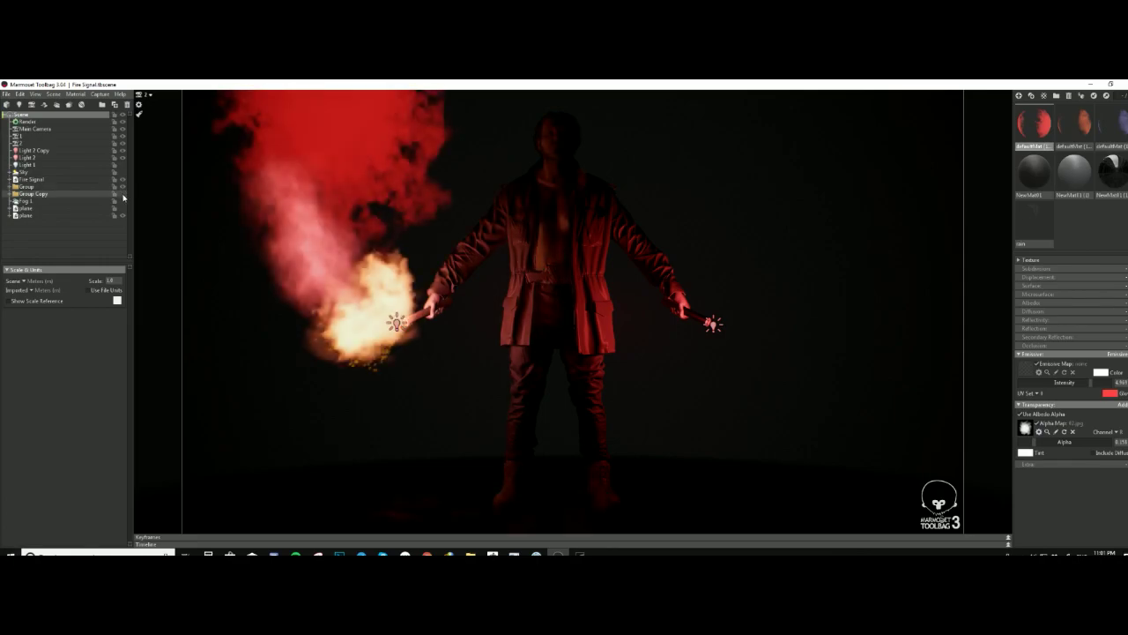
pyautogui.click(124, 196)
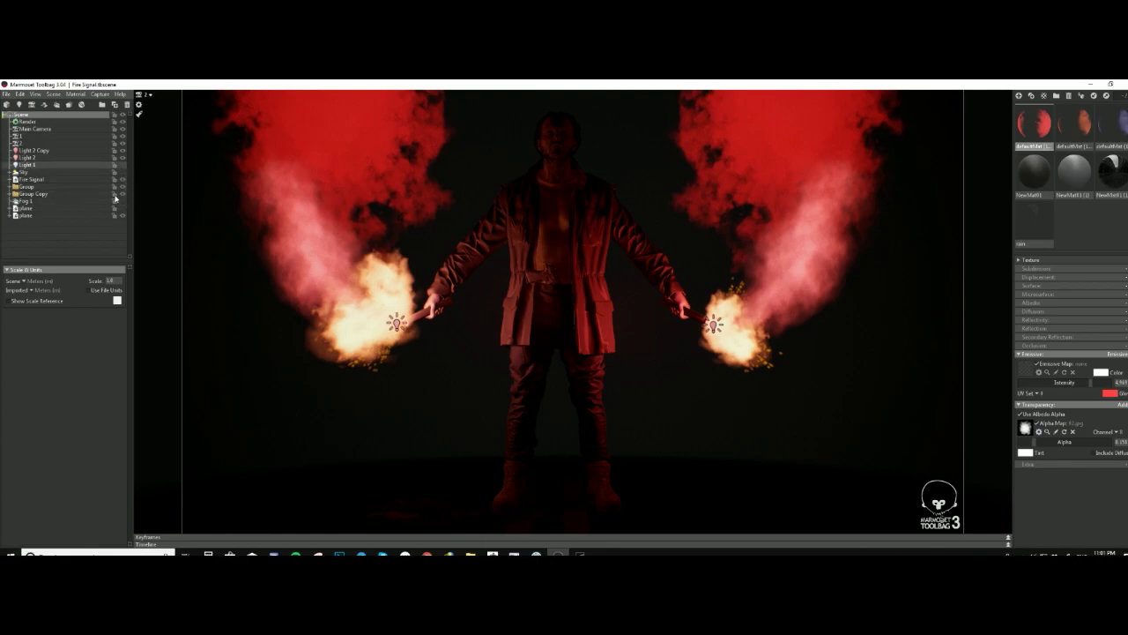
# - Check the plane, Fire Signal and Fog 1 objects, then enable the red volumetric fog
pyautogui.click(120, 208)
pyautogui.click(124, 181)
pyautogui.click(125, 202)
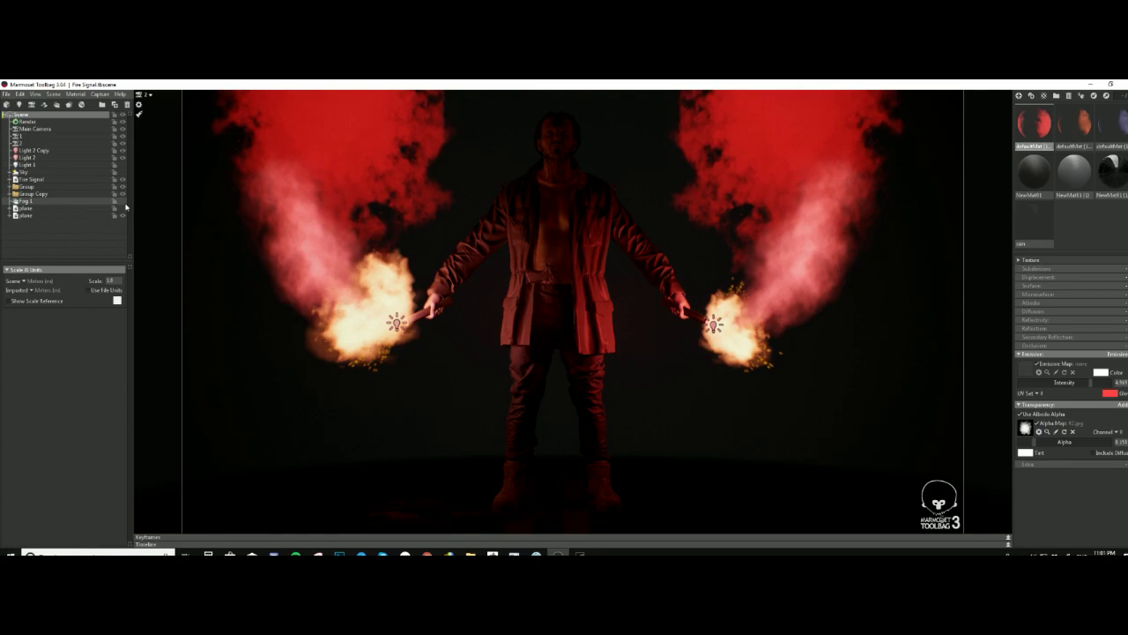
pyautogui.click(126, 205)
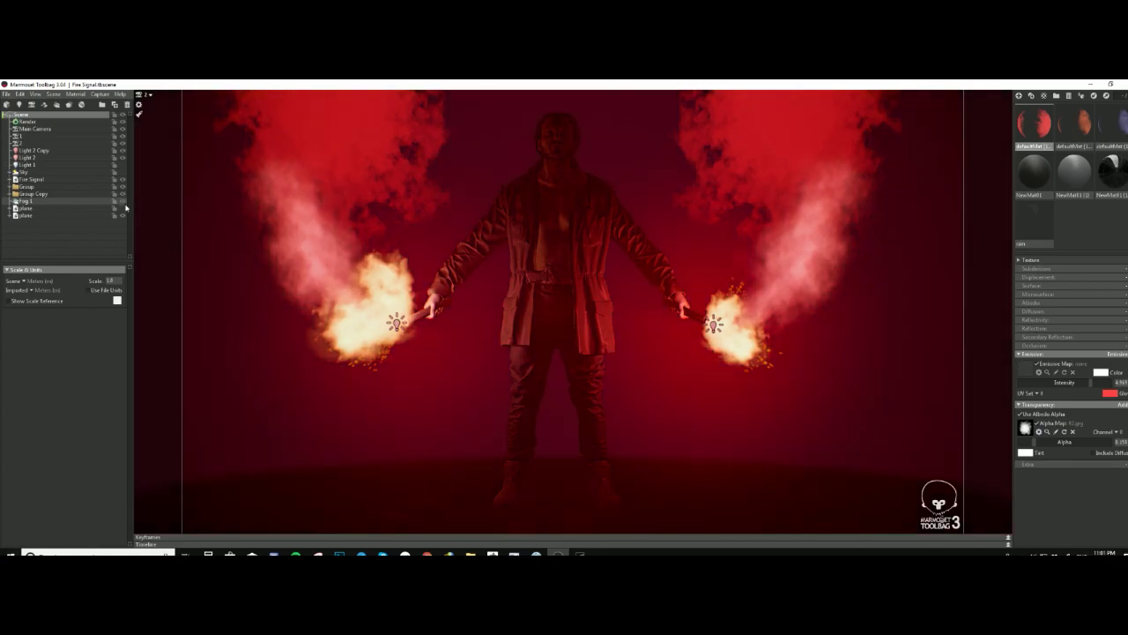
# - Enable Sky lighting for wet floor reflections and the light that brightens the character
pyautogui.click(122, 174)
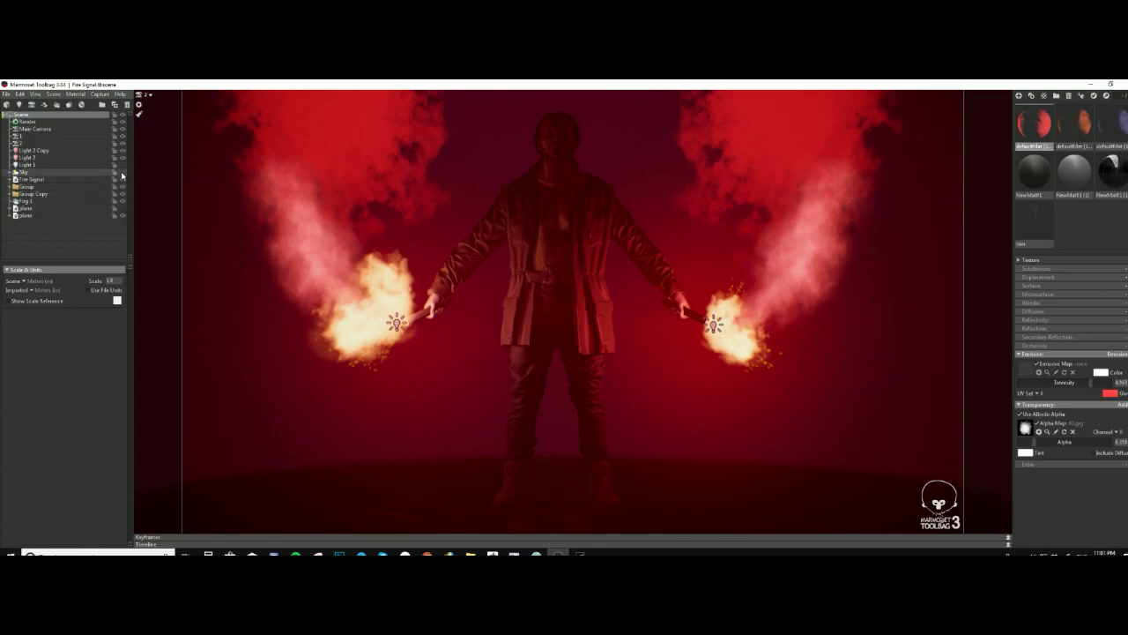
pyautogui.click(122, 173)
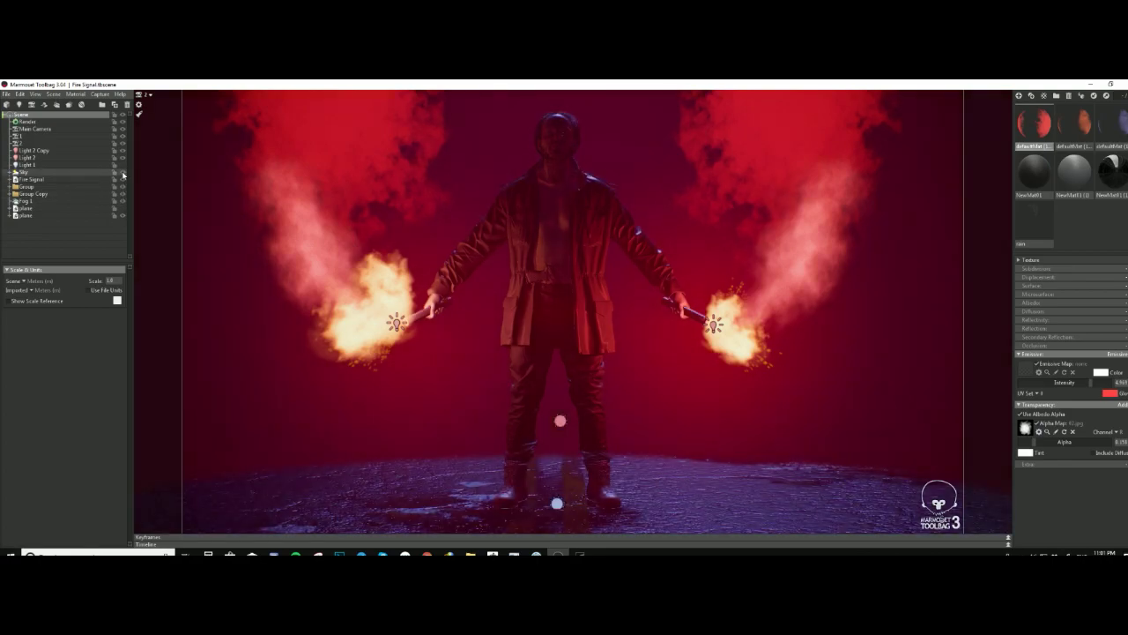
pyautogui.click(124, 152)
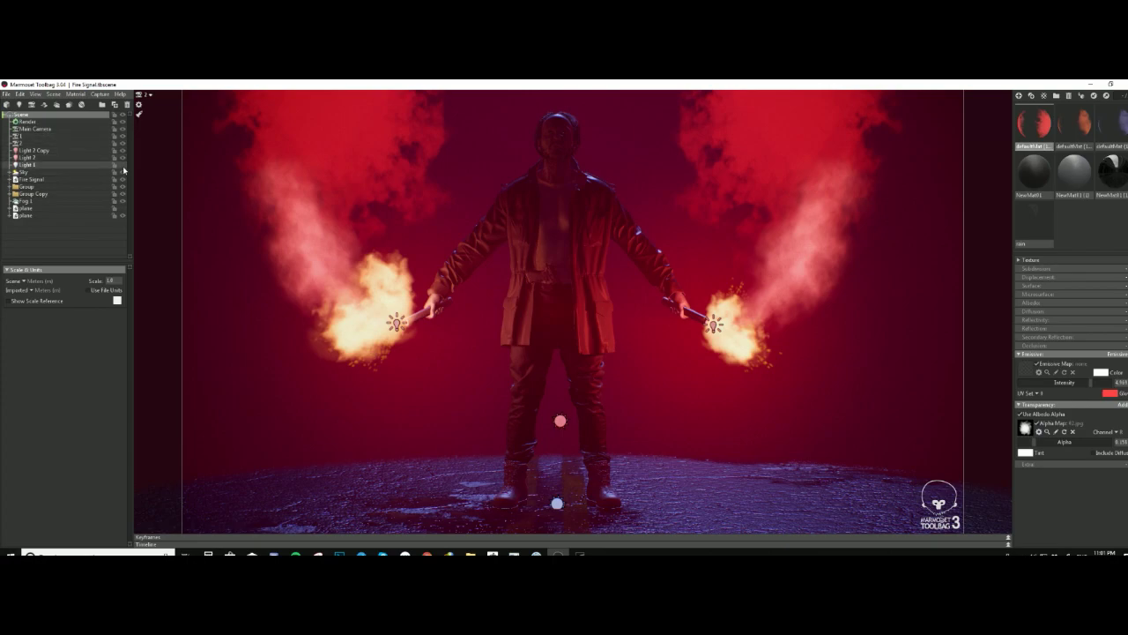
pyautogui.click(123, 166)
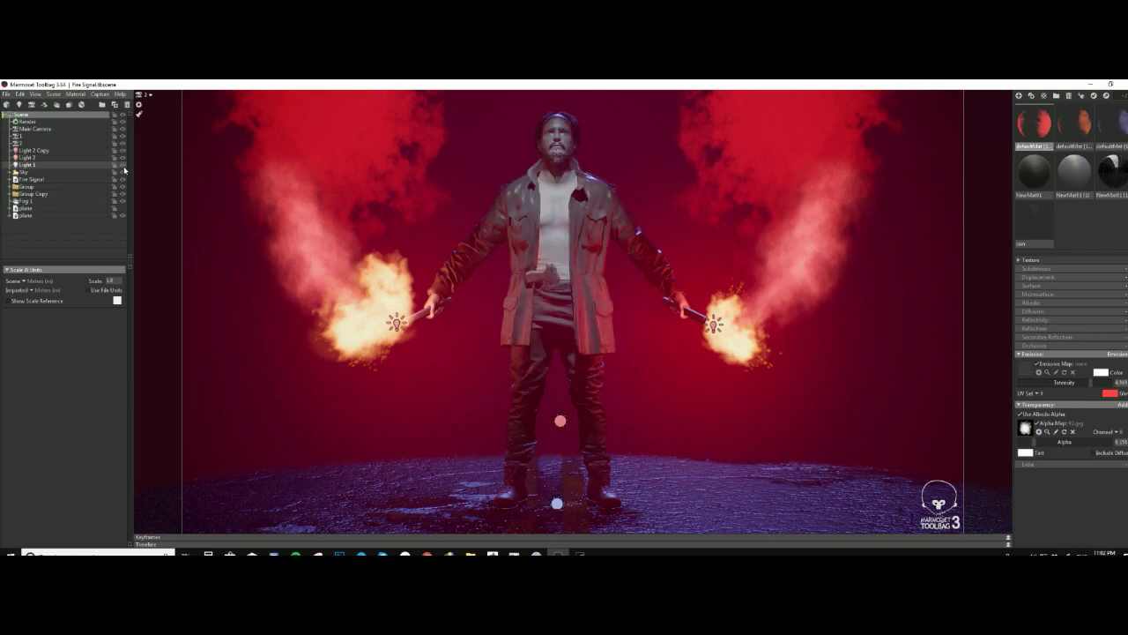